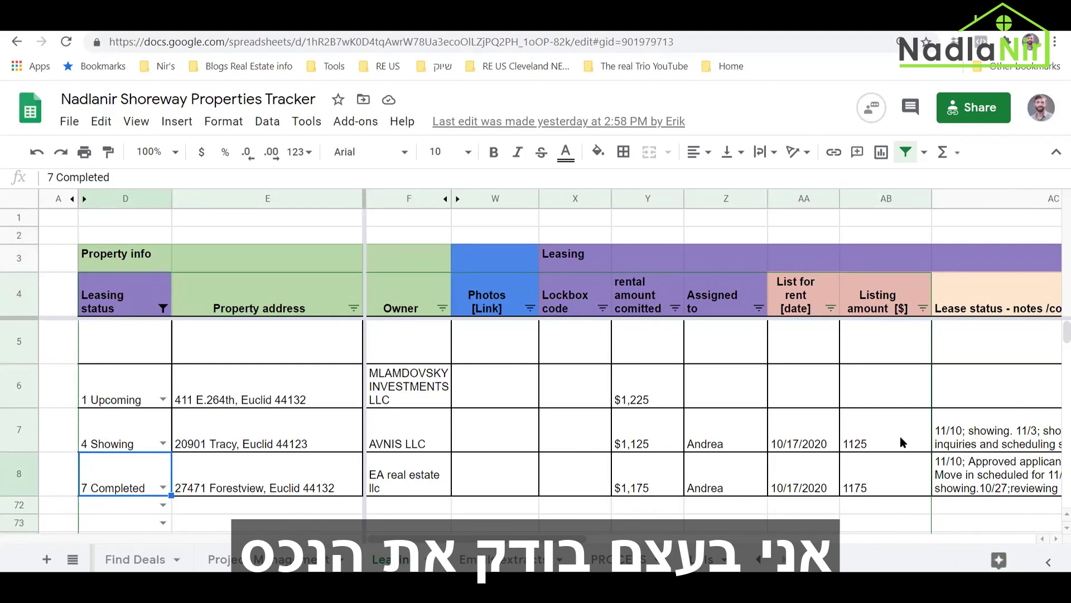
# - Examine the leasing details in the completed property's row, through to the approved applicant's short description
pyautogui.press('Right')
pyautogui.press('Right')
pyautogui.press('Right')
pyautogui.press('Right')
pyautogui.press('Right')
pyautogui.press('Right')
pyautogui.press('Right')
pyautogui.press('Right')
pyautogui.press('Right')
pyautogui.press('Right')
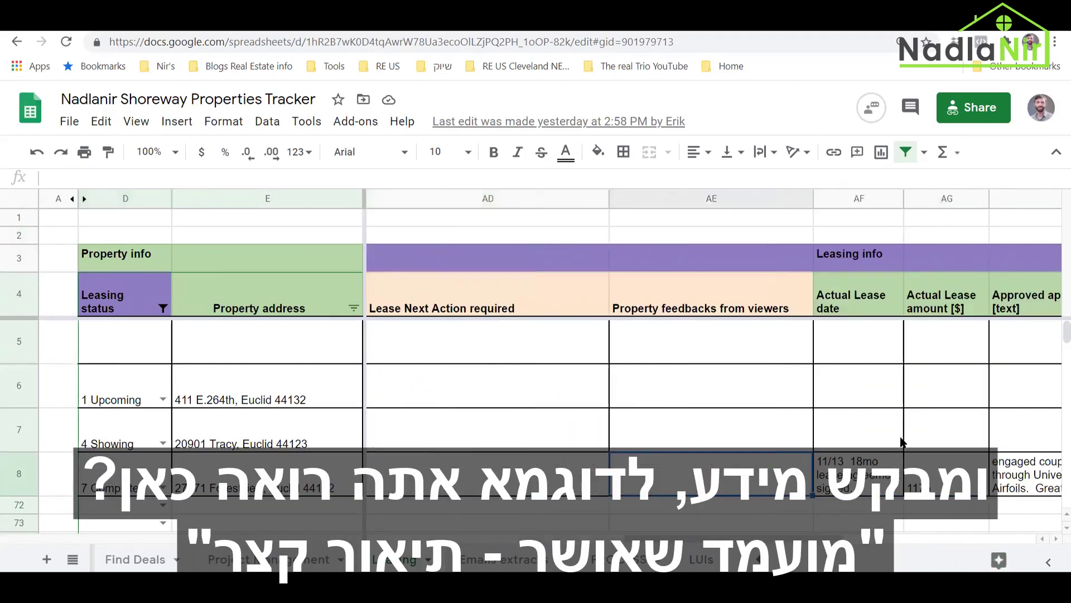
pyautogui.press('Right')
pyautogui.press('Right')
pyautogui.press('Right')
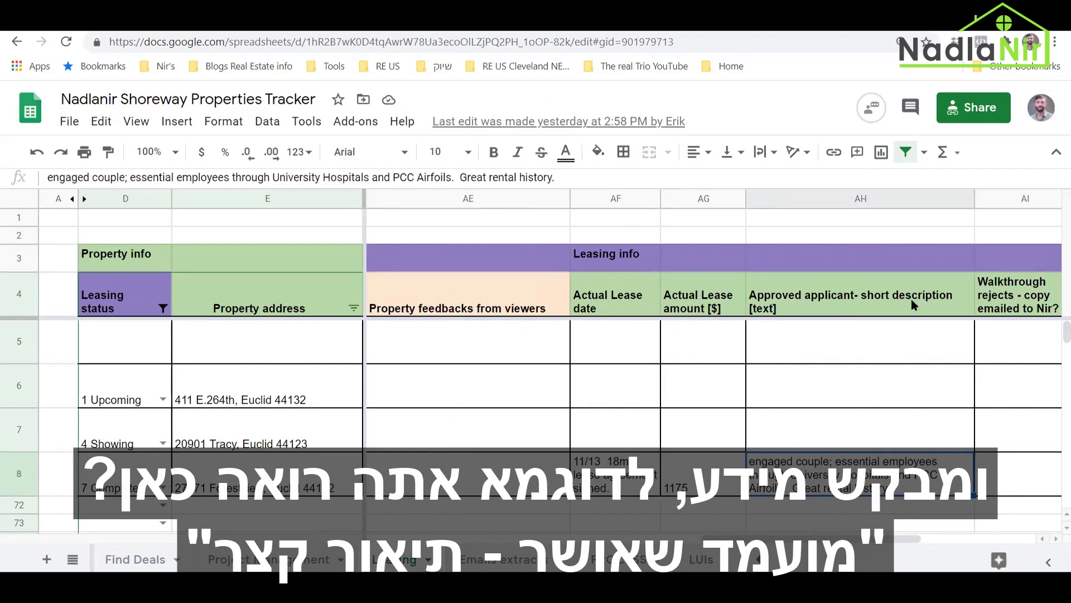
# - Switch to the Excel proforma and review it from the estimated investment costs through the multi-year projection to the loan assumptions
pyautogui.scroll(-2, 805, 382)
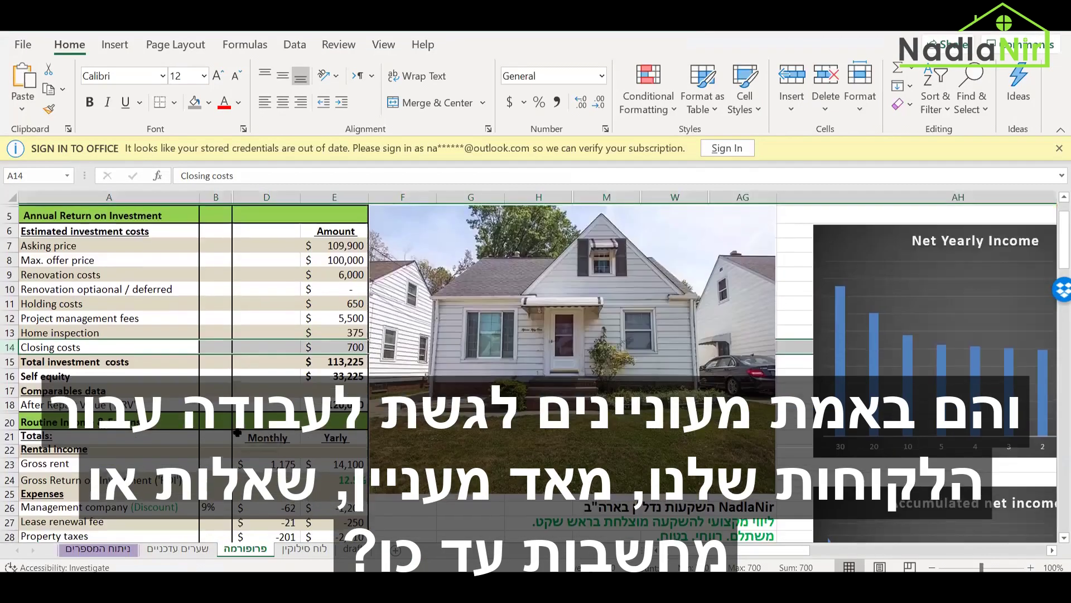
pyautogui.scroll(-3, 237, 432)
pyautogui.scroll(1, 237, 431)
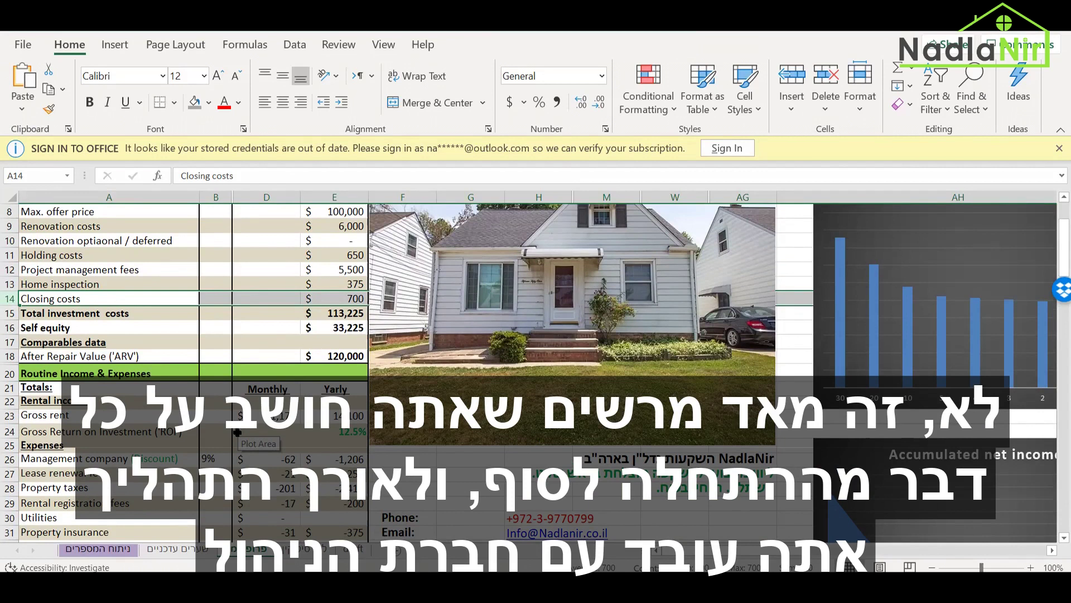
pyautogui.scroll(1, 237, 431)
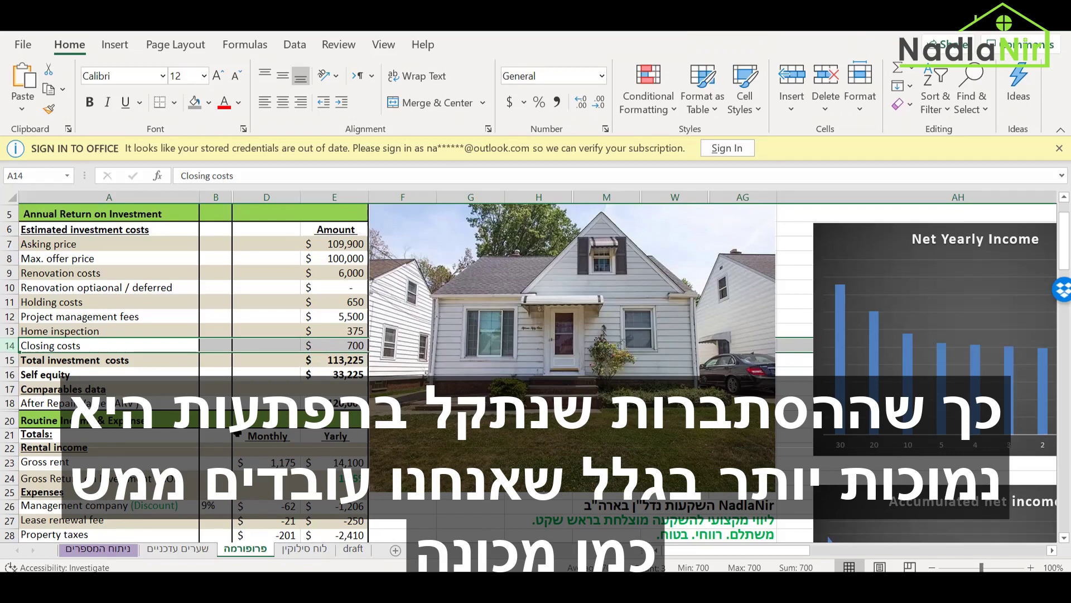
pyautogui.scroll(-4, 237, 432)
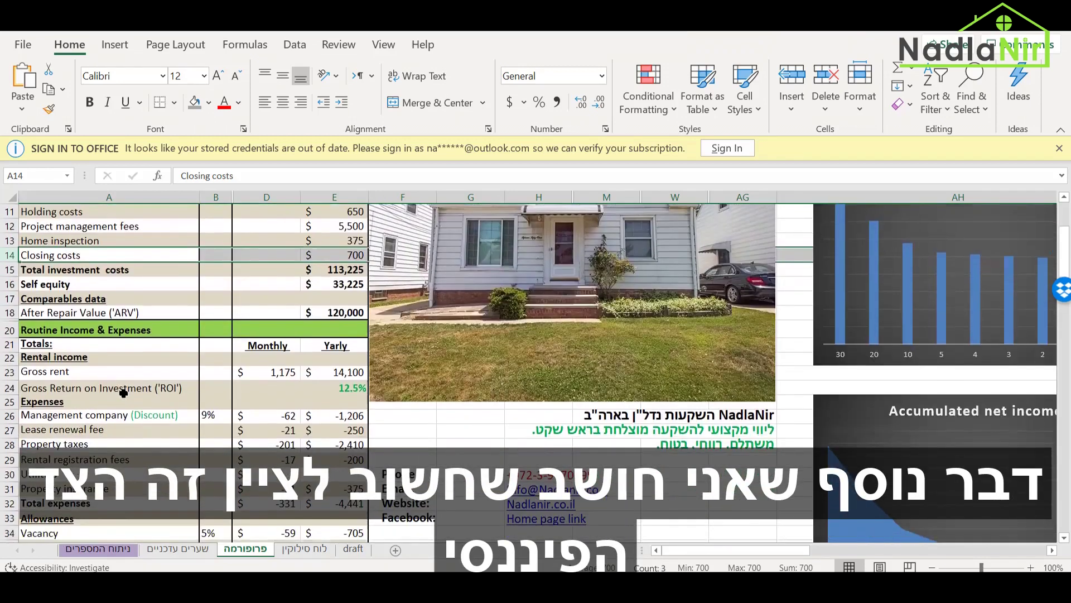
pyautogui.scroll(-2, 123, 392)
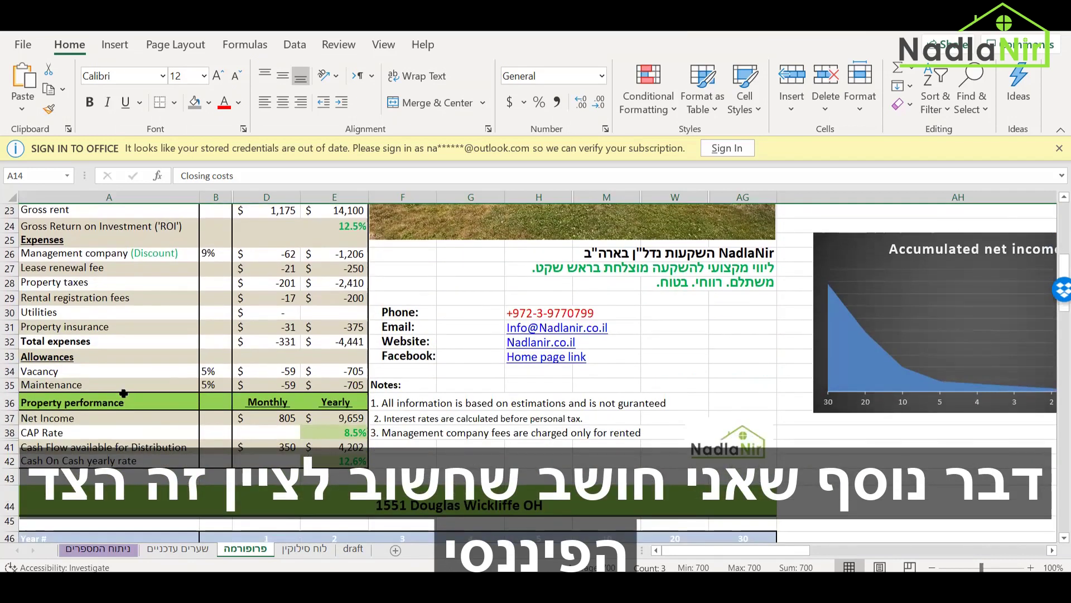
pyautogui.scroll(-1, 211, 374)
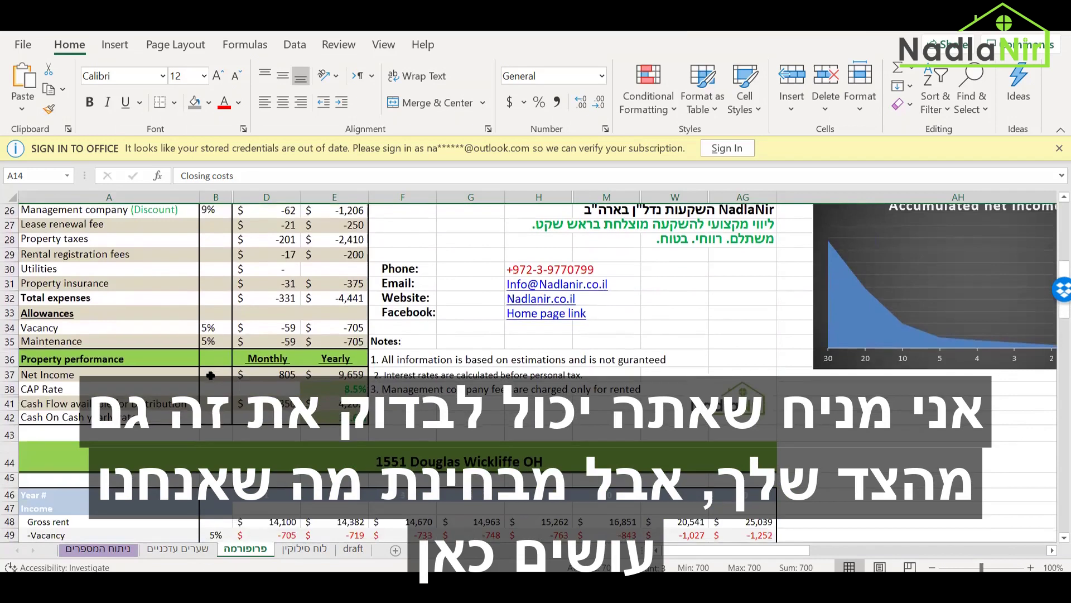
pyautogui.scroll(-4, 210, 375)
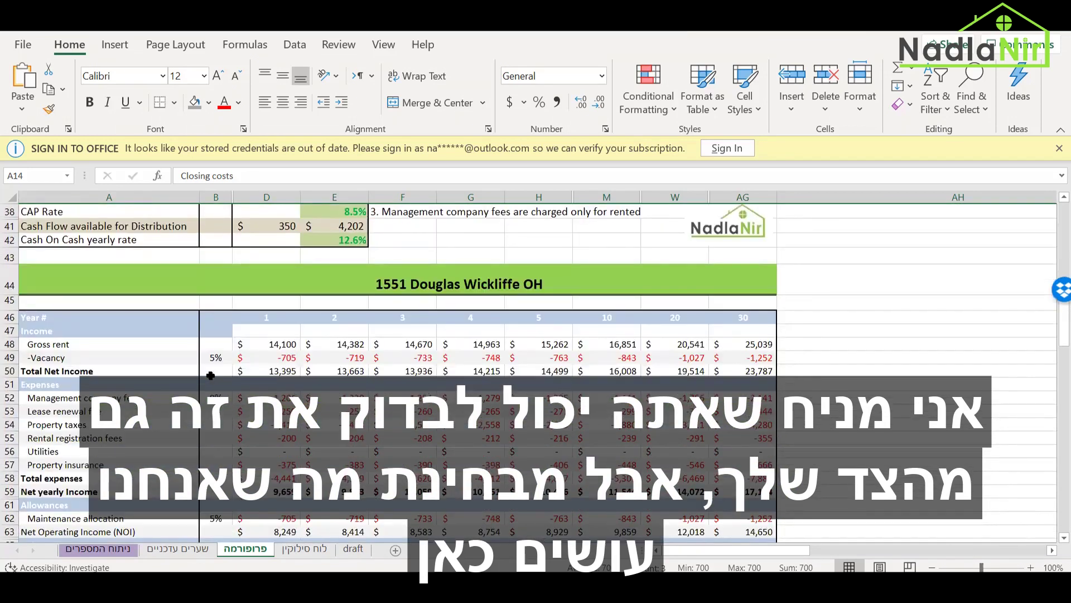
pyautogui.scroll(-5, 211, 375)
pyautogui.scroll(-3, 211, 375)
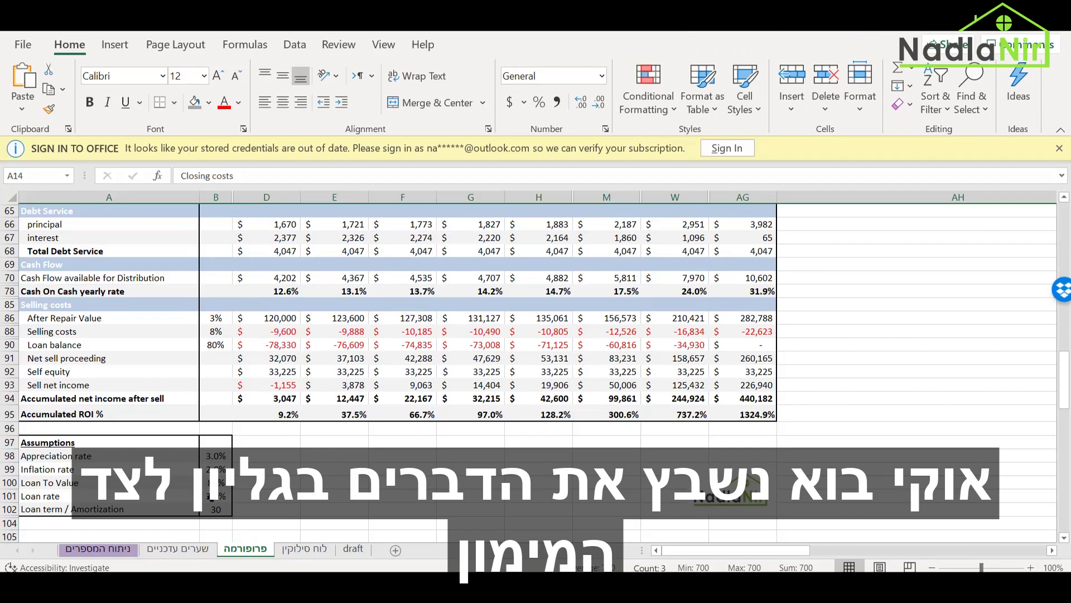
# - Review the projected expenses, debt service and cash flow, and select the Loan To Value percentage in the assumptions
pyautogui.scroll(3, 288, 370)
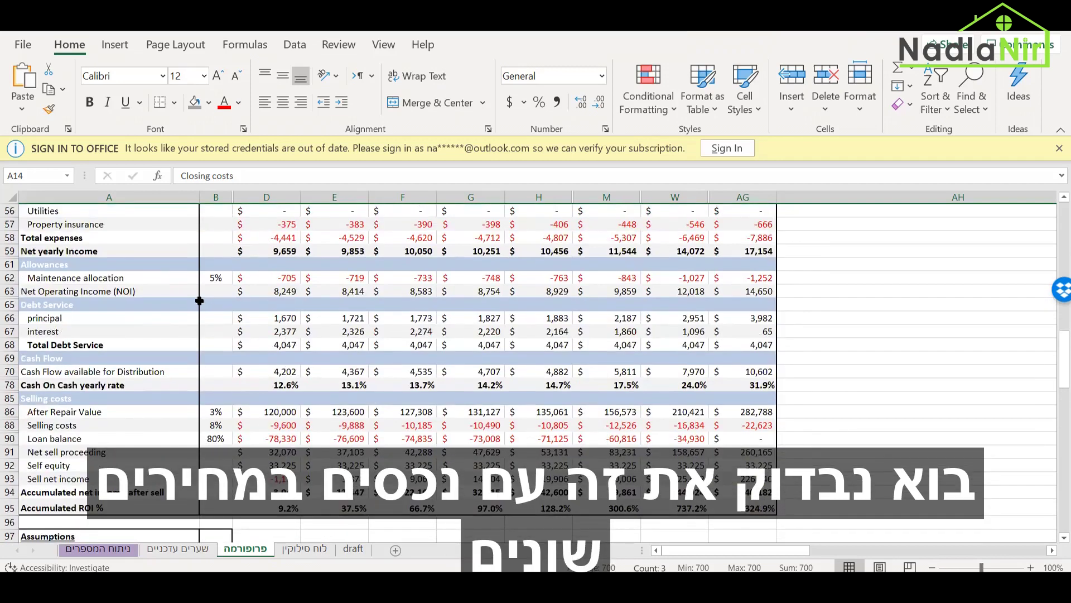
pyautogui.scroll(3, 199, 301)
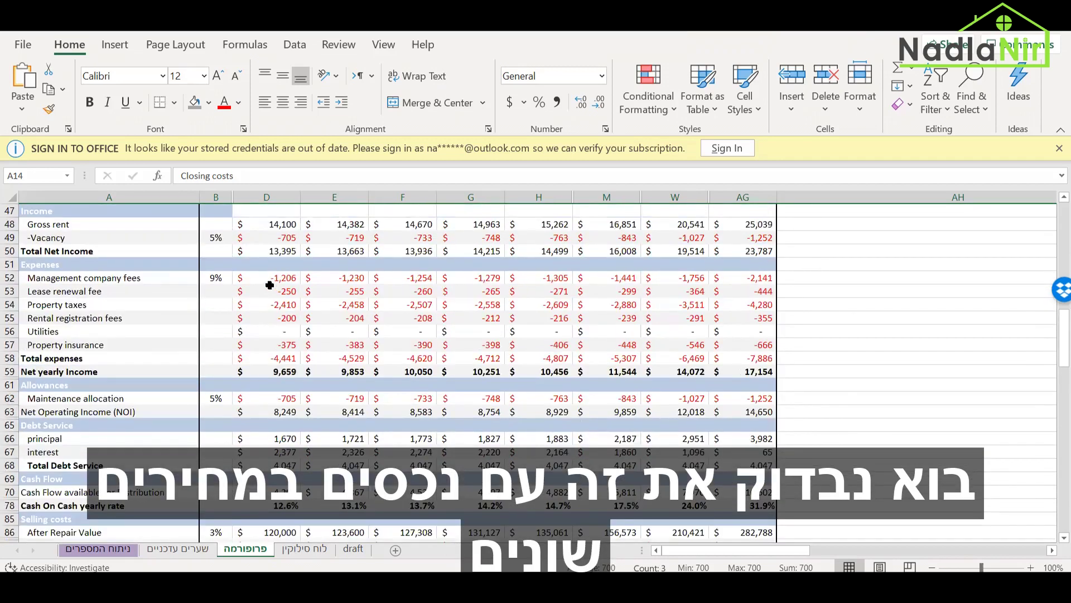
pyautogui.scroll(-1, 259, 336)
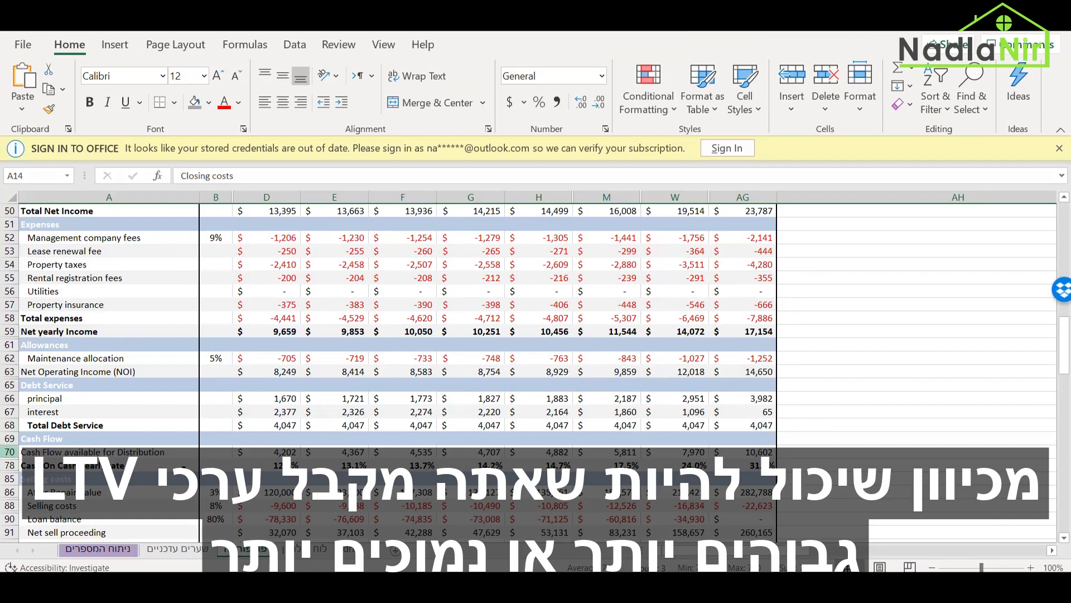
pyautogui.scroll(-4, 242, 449)
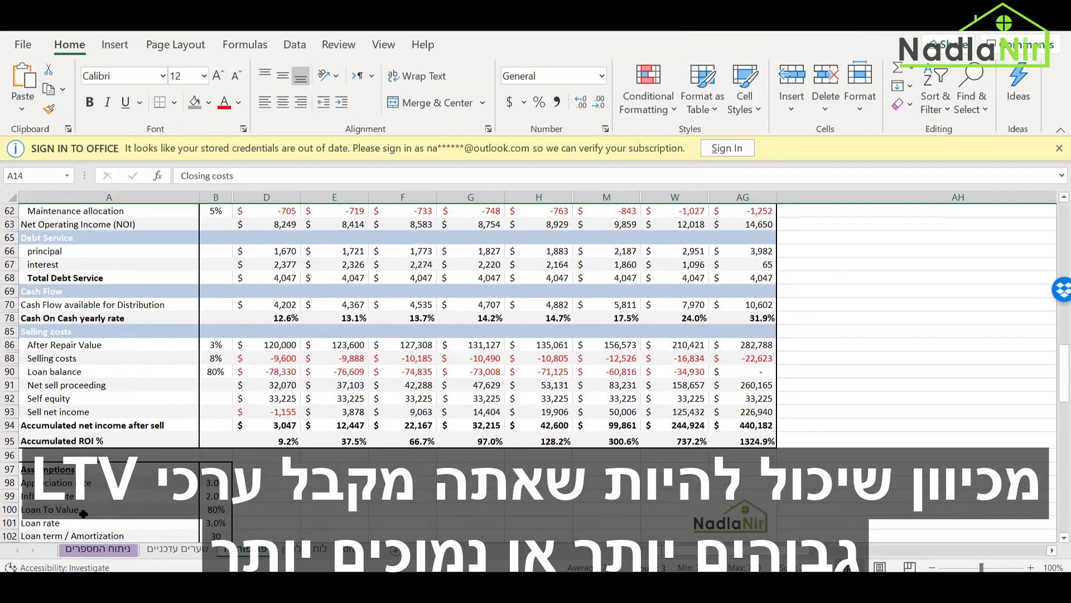
pyautogui.click(214, 509)
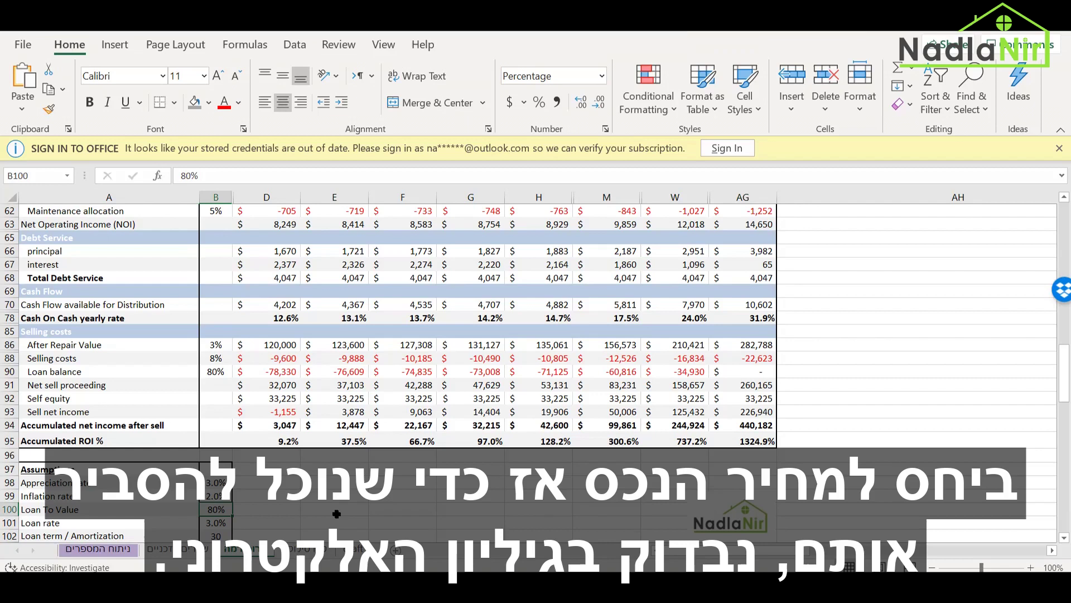
# - Review the yearly projection back up to the estimated investment costs and select the project management fees amount
pyautogui.scroll(3, 366, 338)
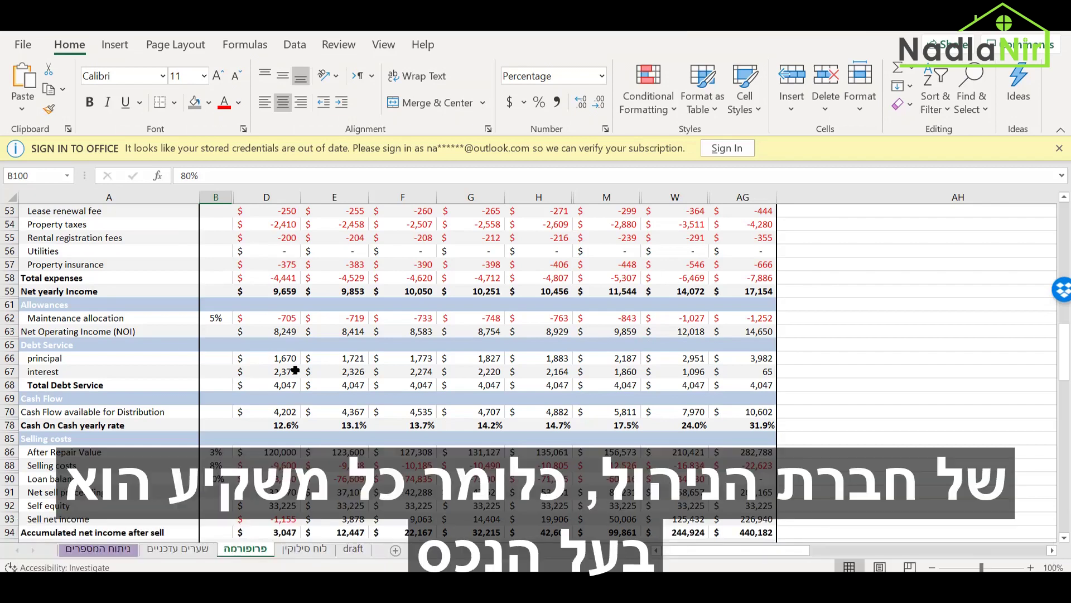
pyautogui.scroll(3, 295, 370)
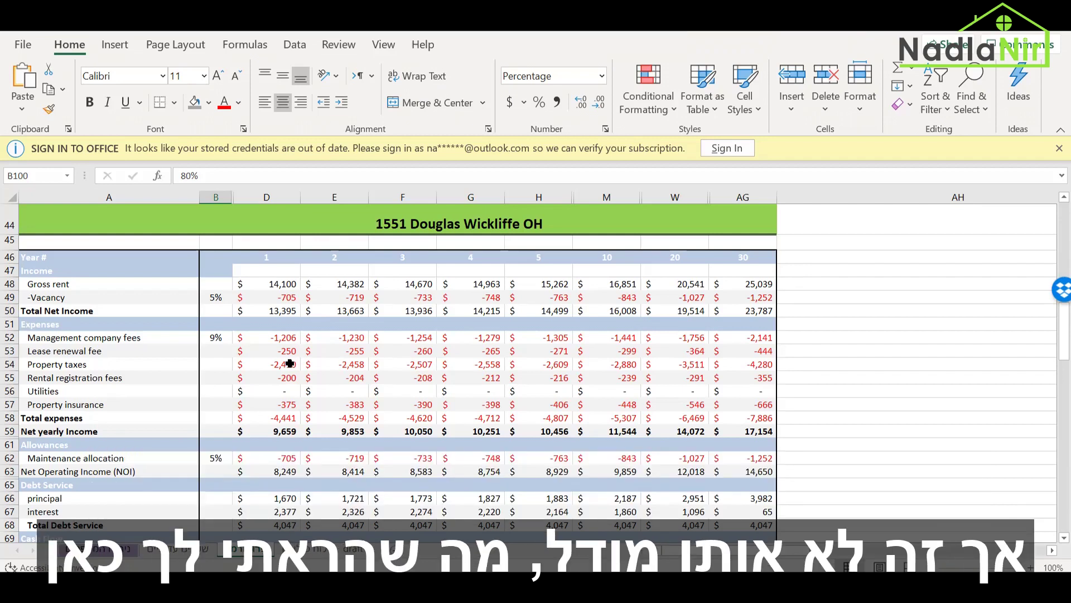
pyautogui.scroll(12, 478, 378)
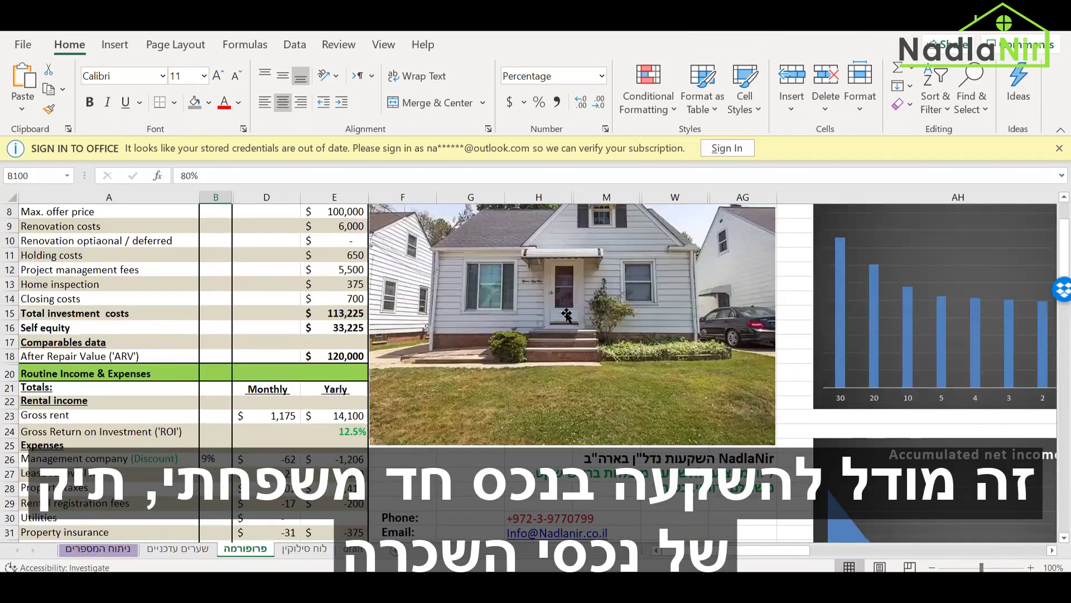
pyautogui.scroll(3, 587, 373)
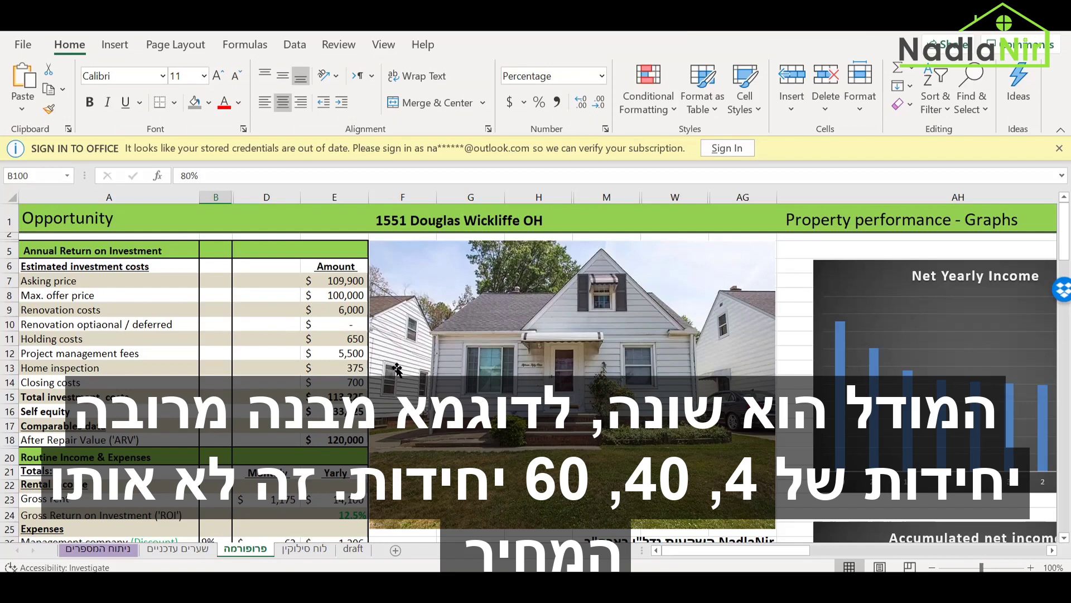
pyautogui.click(343, 347)
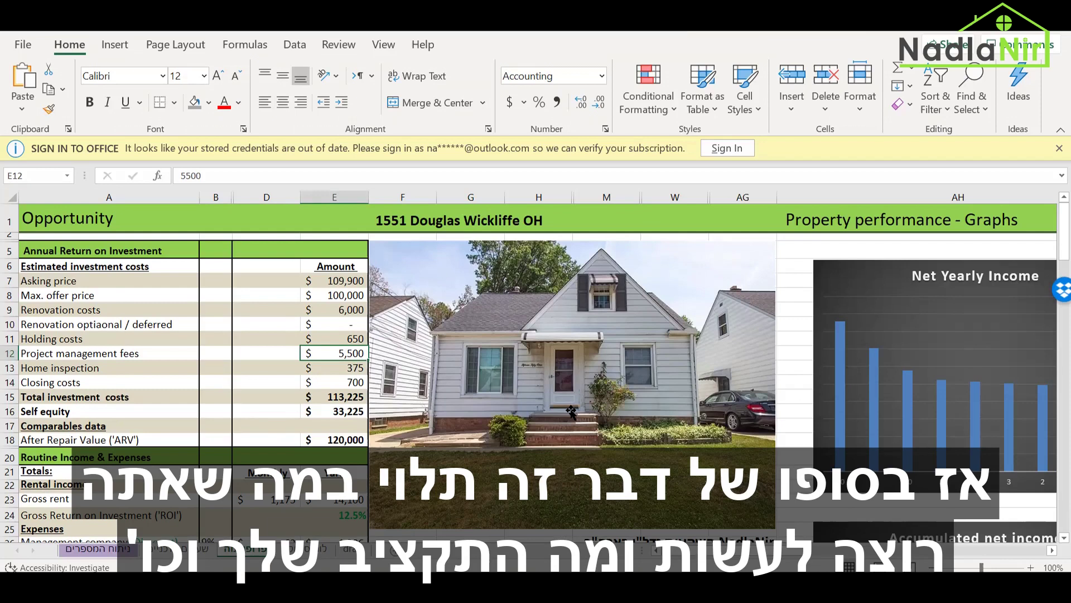